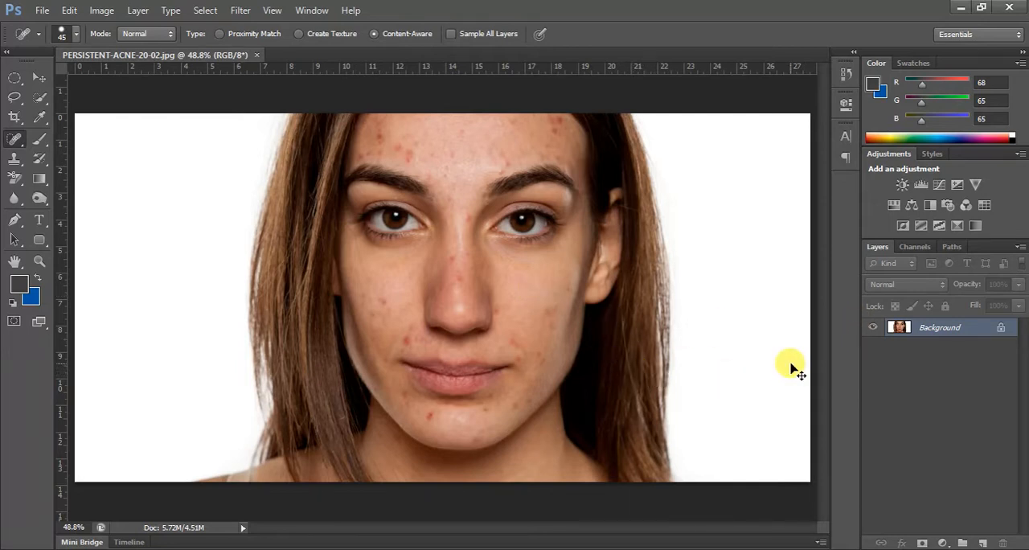
- Duplicate the background layer and select the face with the Quick Selection tool, leaving out the hair and ear
key(ctrl+j)
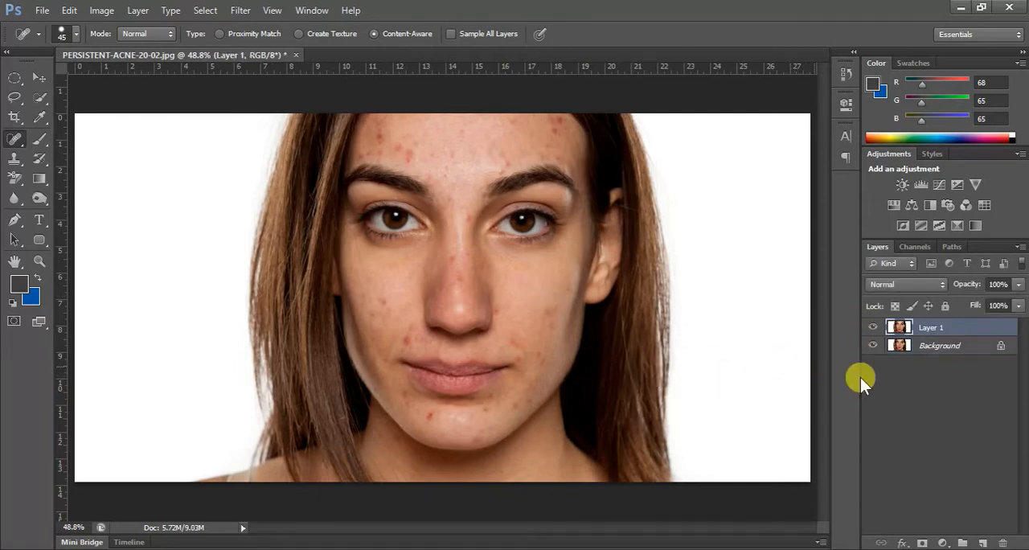
click(41, 98)
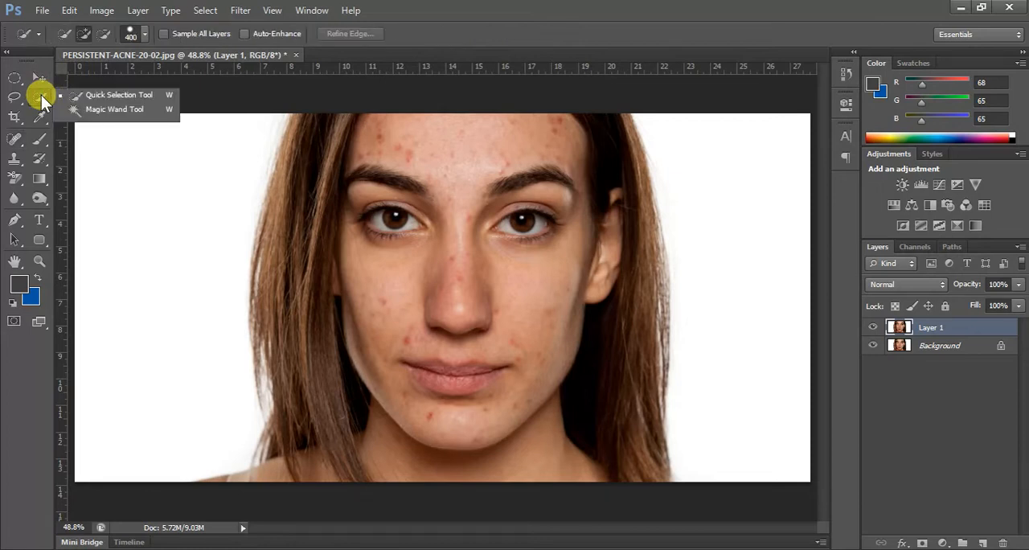
click(102, 94)
mouse_move(384, 113)
mouse_down()
mouse_move(477, 243)
mouse_move(410, 203)
mouse_move(481, 285)
mouse_move(478, 296)
mouse_move(404, 234)
mouse_move(403, 263)
mouse_move(376, 238)
mouse_up()
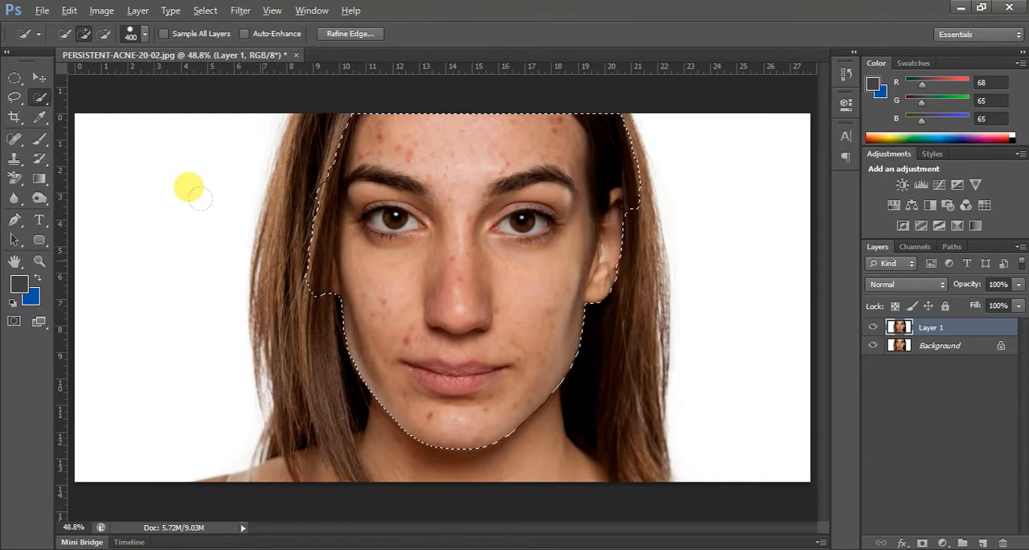
alt+click(320, 261)
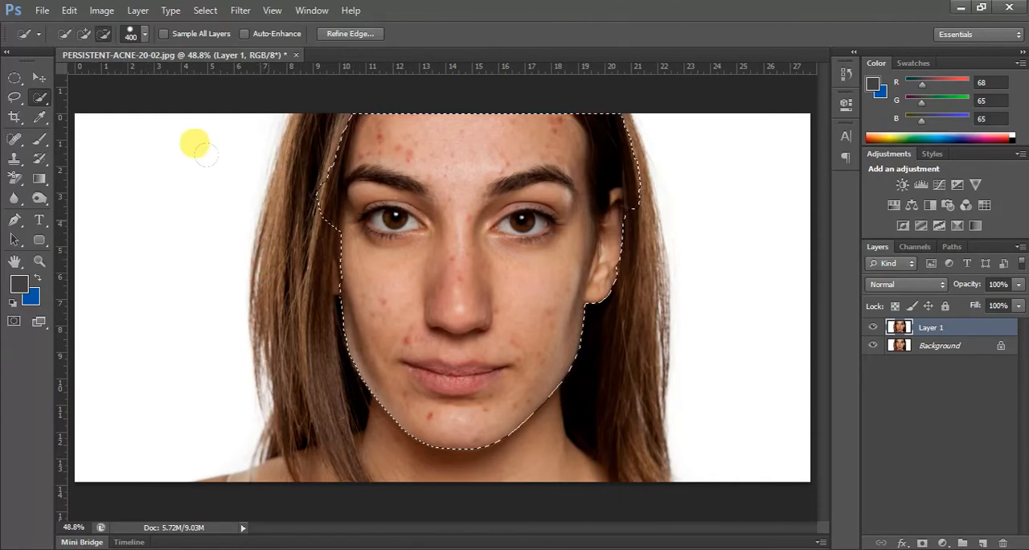
alt+click(257, 188)
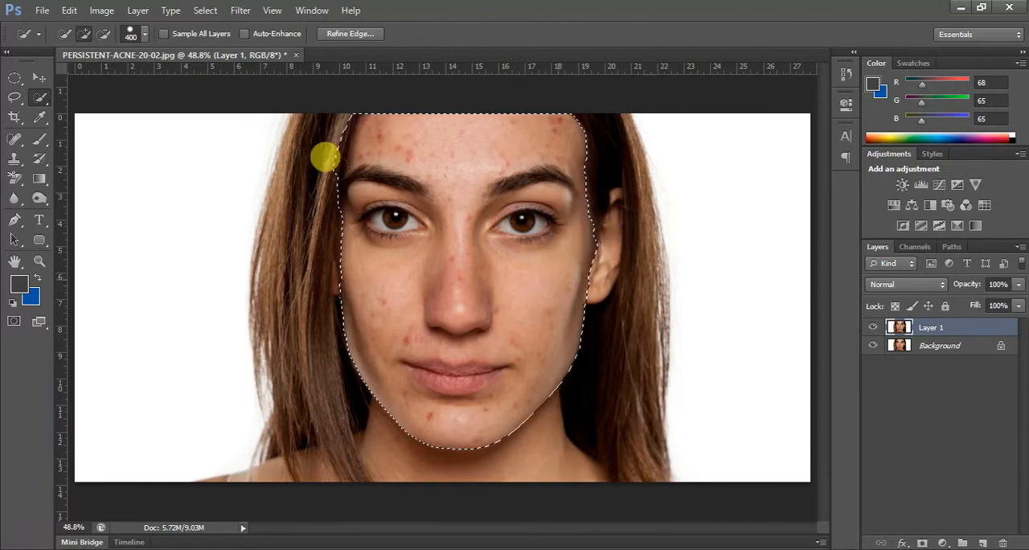
key(alt)
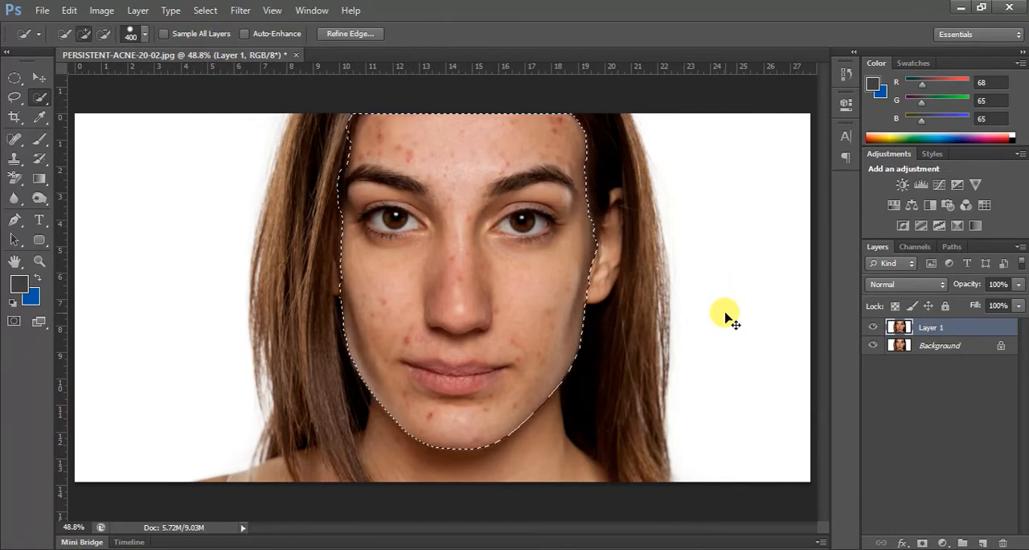
- Refine the face selection's edge with Smart Radius at 5.8 px and brush along the hairline on both sides
click(205, 13)
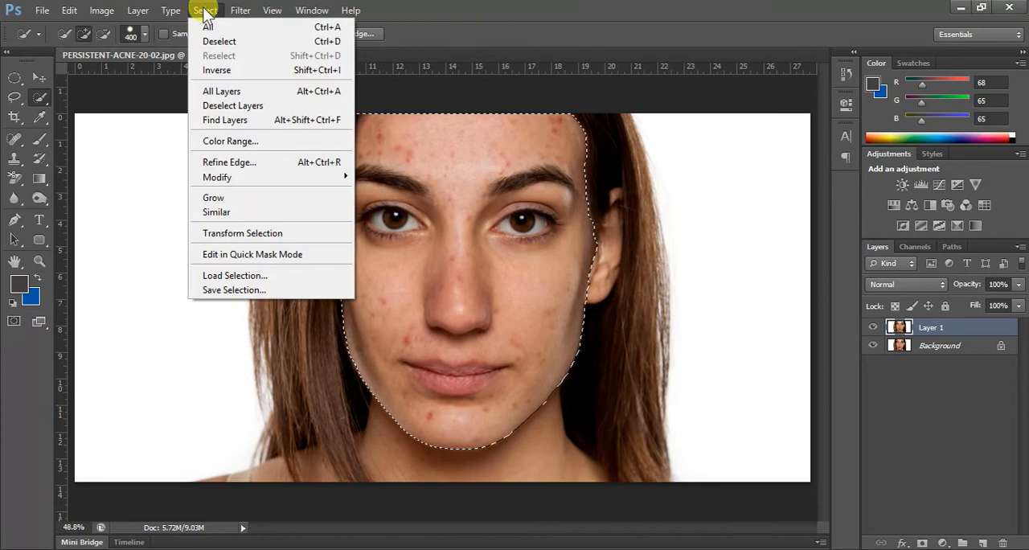
click(255, 168)
drag(932, 158, 873, 149)
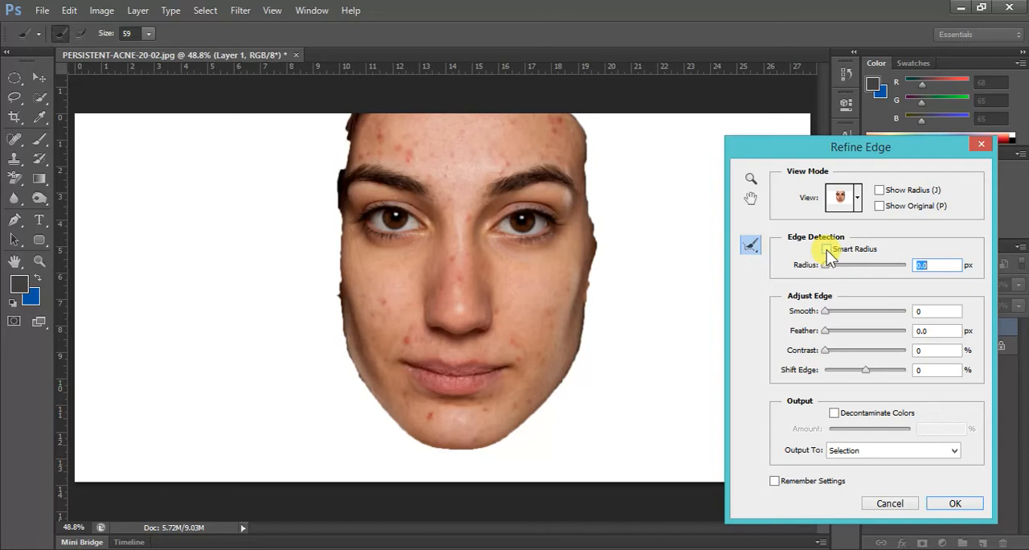
drag(827, 269, 847, 262)
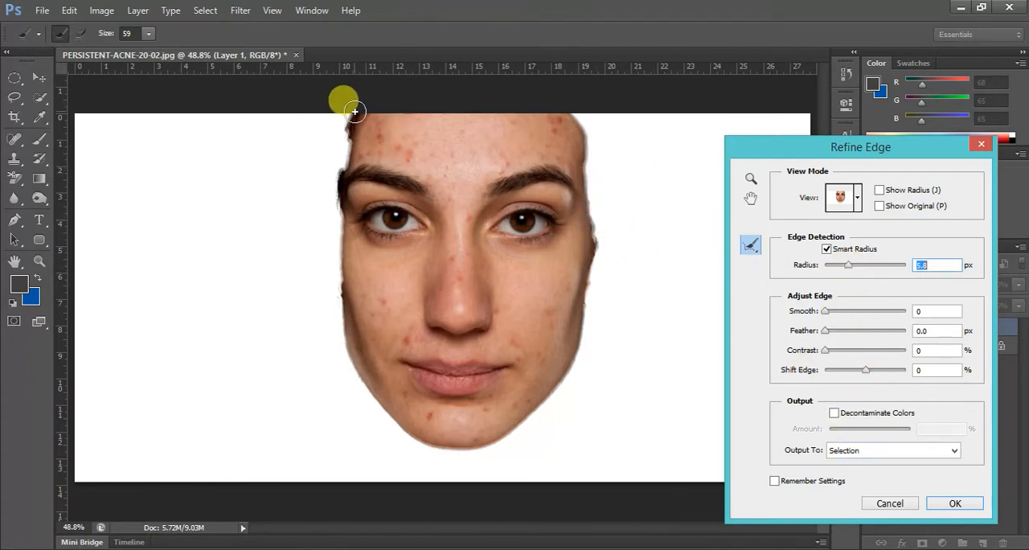
drag(352, 117, 321, 217)
drag(580, 113, 592, 236)
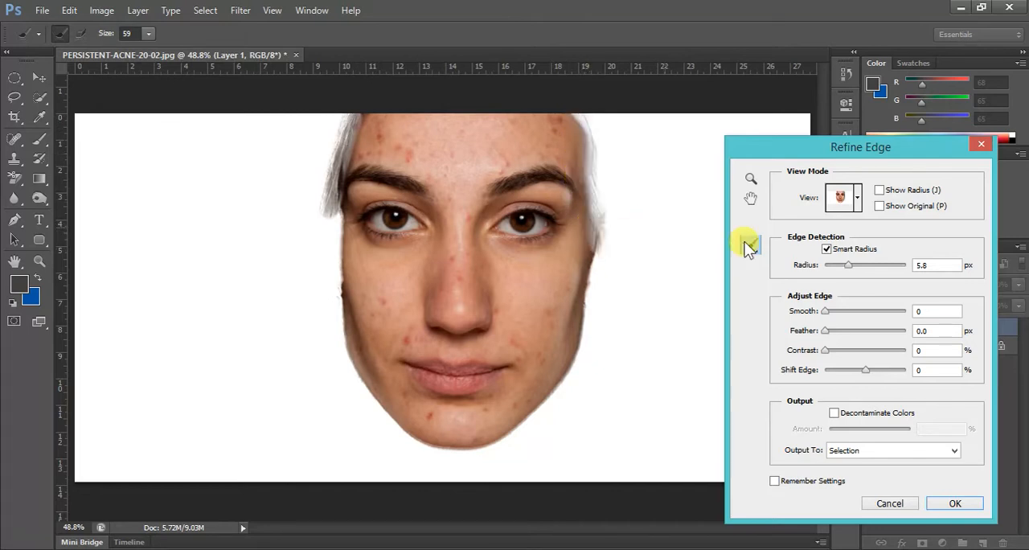
- Output the refined face selection to a new layer with a layer mask
click(857, 451)
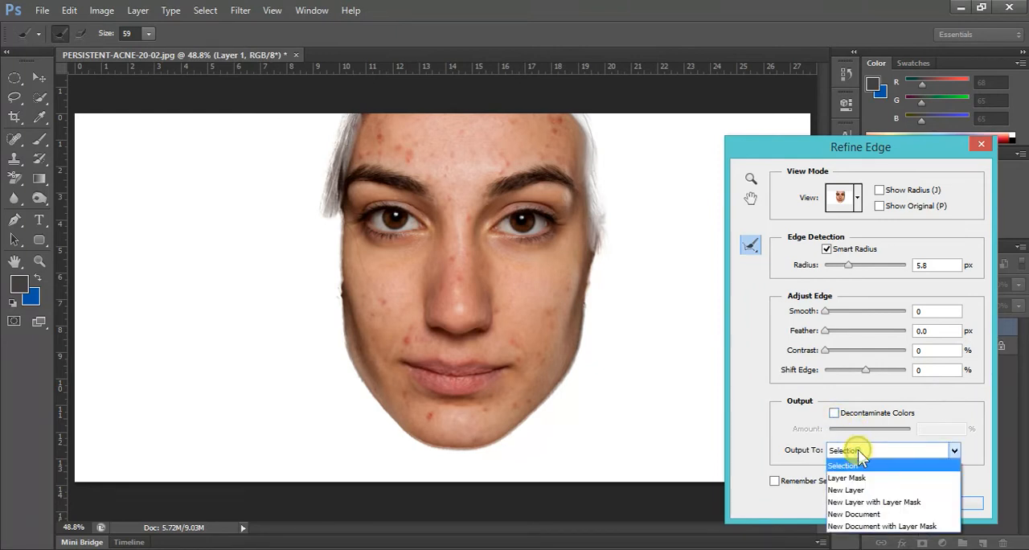
click(898, 502)
click(950, 504)
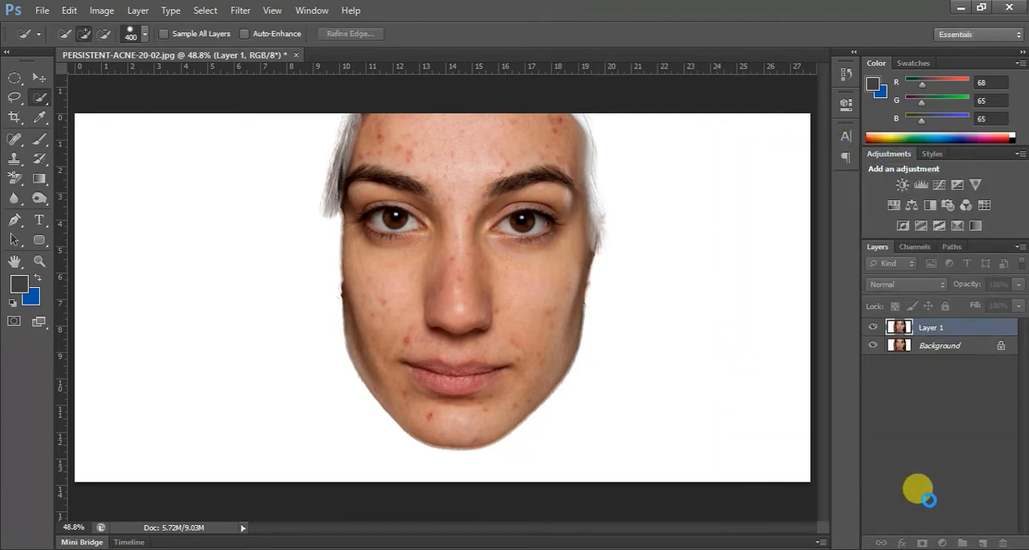
- Apply a Surface Blur to the masked face layer with a radius of 25 pixels and a threshold of 12 levels
click(238, 15)
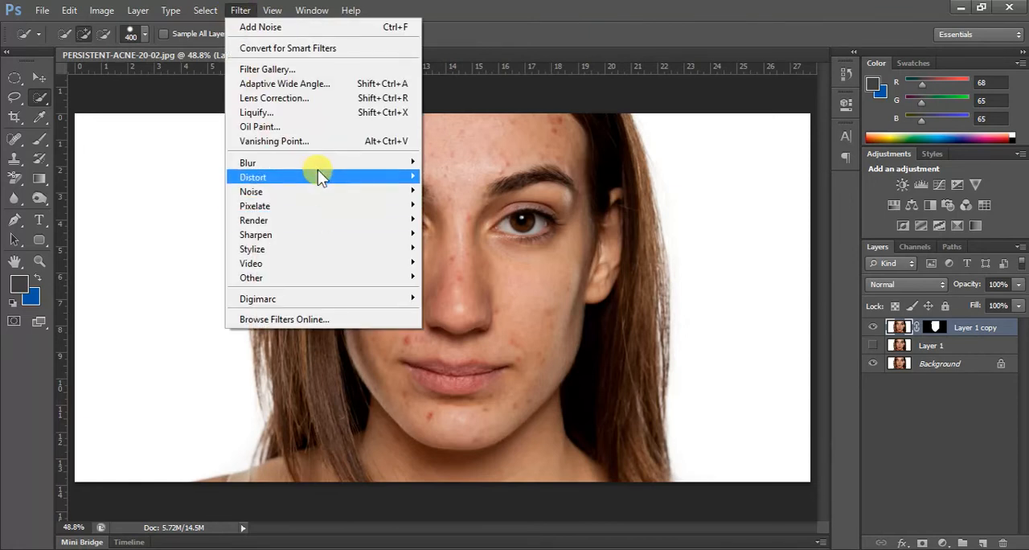
mouse_move(319, 167)
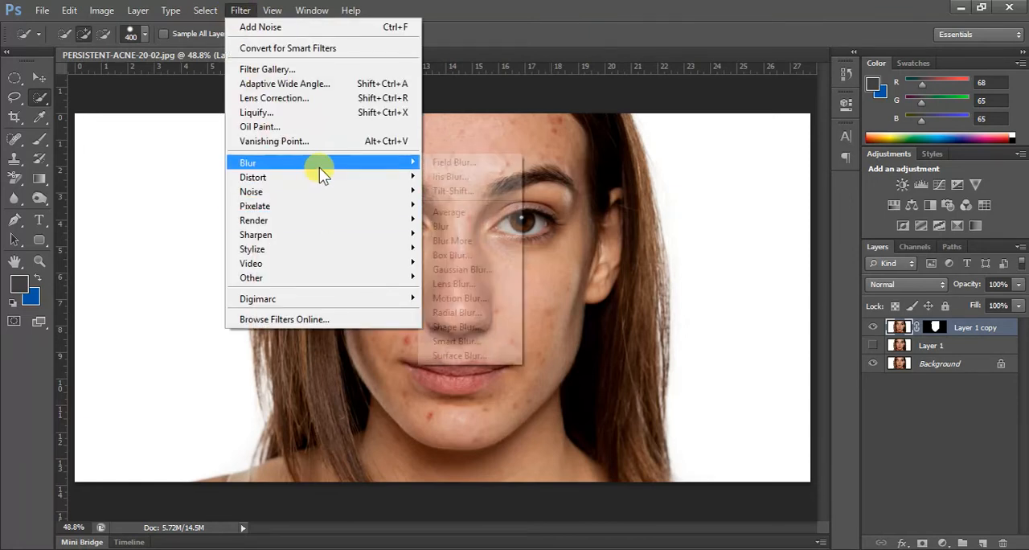
click(490, 356)
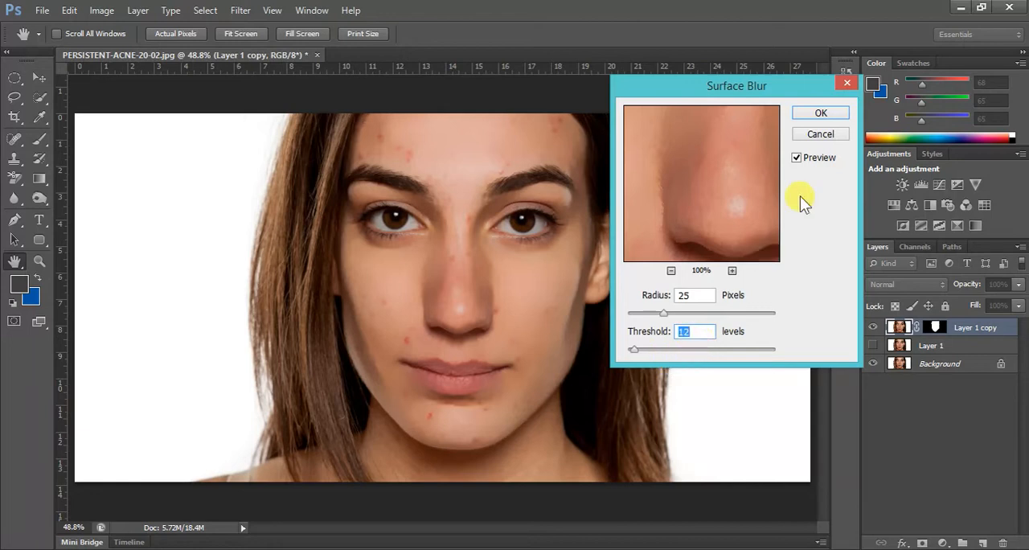
key(w)
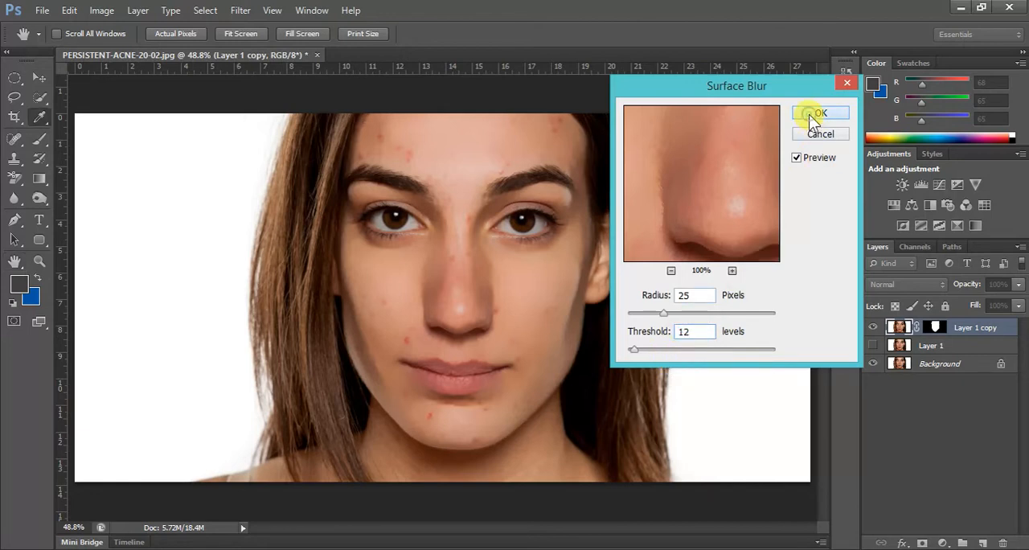
click(818, 114)
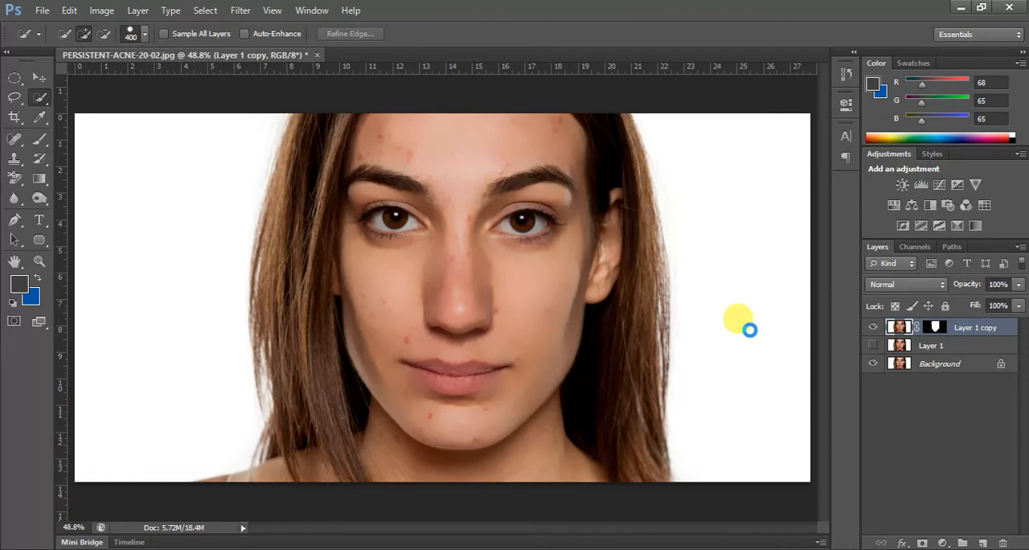
- Sharpen the eyebrows, eyes and lips using the Sharpen tool with a size 45 brush at 50% strength
key(r)
key(ctrl+plus)
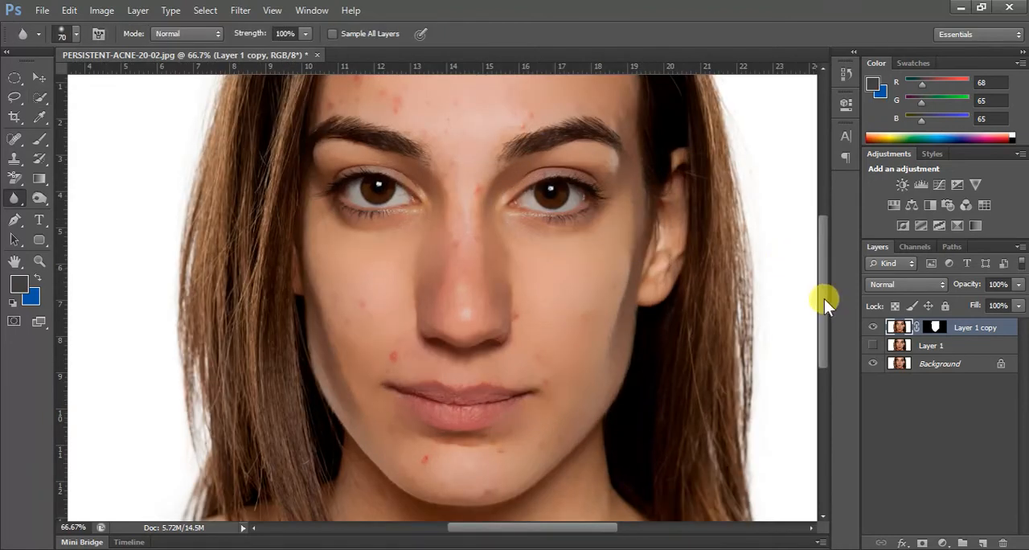
drag(823, 299, 822, 287)
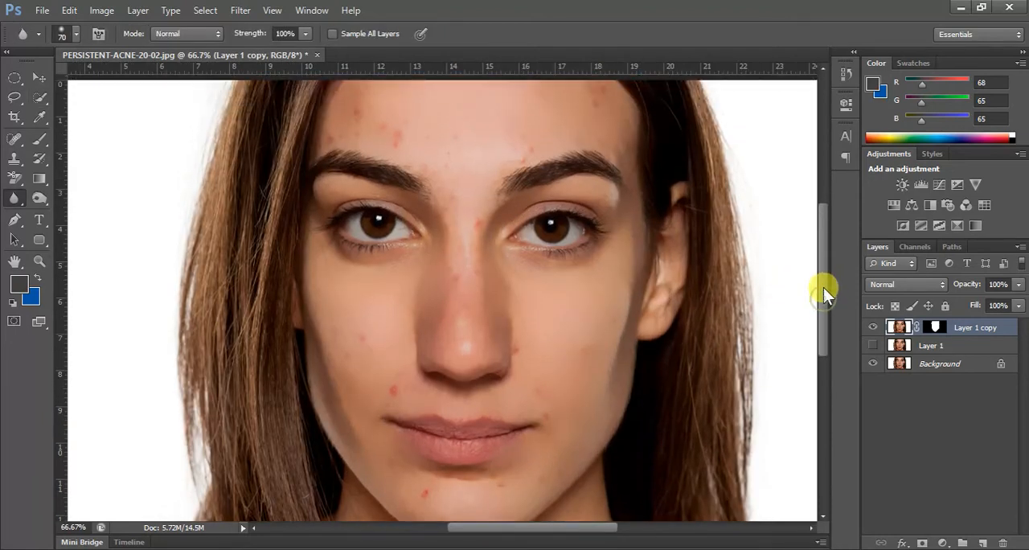
click(16, 201)
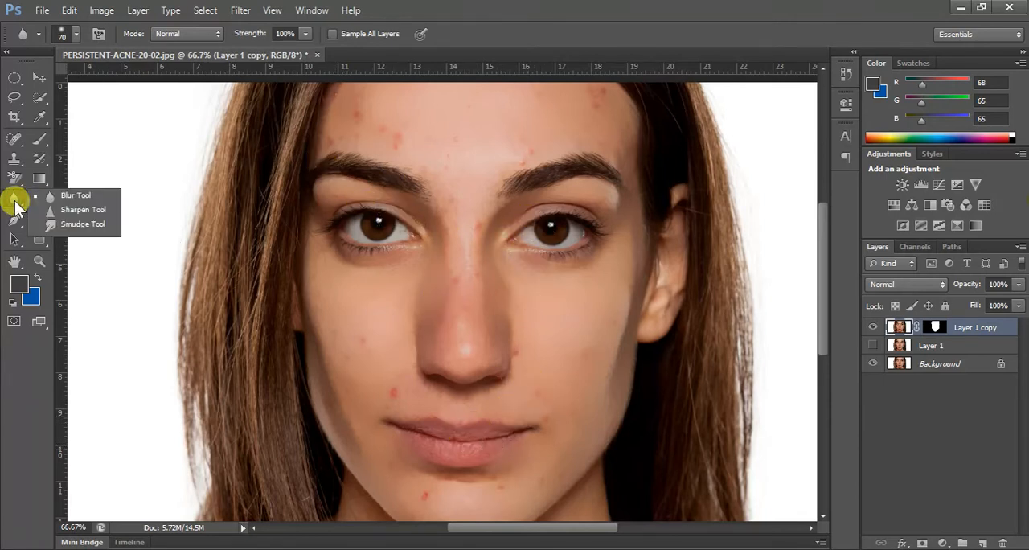
click(83, 210)
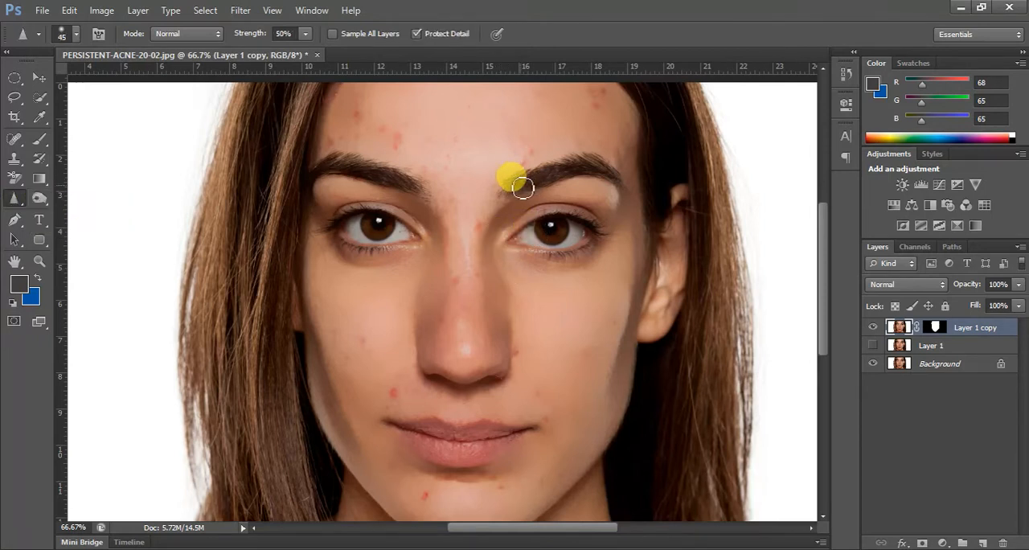
mouse_move(514, 190)
mouse_down()
mouse_move(595, 170)
mouse_move(526, 185)
mouse_move(557, 230)
mouse_move(547, 236)
mouse_move(576, 223)
mouse_move(521, 241)
mouse_move(563, 254)
mouse_move(602, 238)
mouse_move(575, 227)
mouse_move(503, 243)
mouse_move(412, 238)
mouse_move(366, 223)
mouse_move(334, 231)
mouse_move(372, 215)
mouse_move(391, 237)
mouse_move(352, 240)
mouse_move(419, 238)
mouse_move(428, 452)
mouse_move(428, 430)
mouse_move(482, 438)
mouse_move(453, 442)
mouse_move(480, 453)
mouse_move(512, 440)
mouse_move(447, 455)
mouse_move(406, 435)
mouse_move(448, 440)
mouse_up()
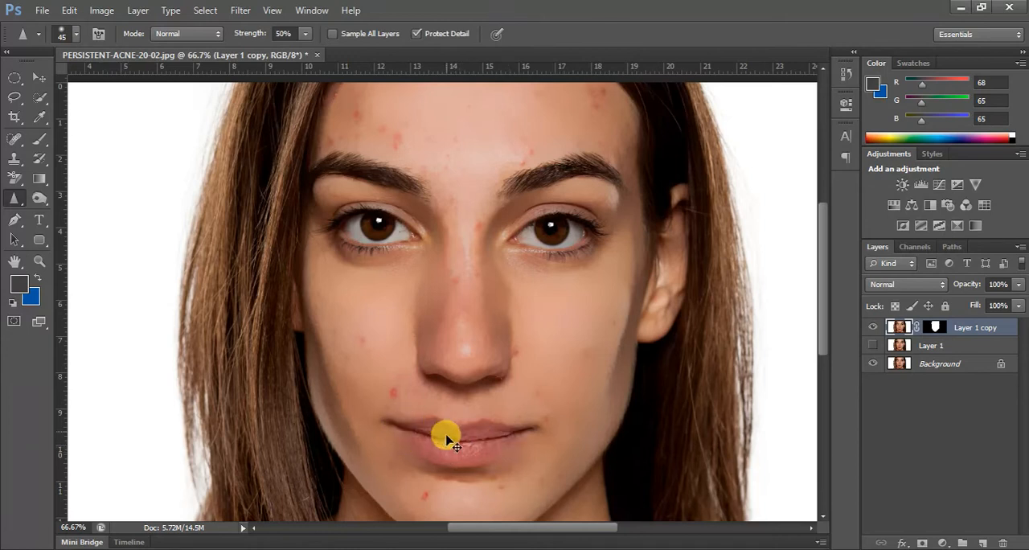
- Soften the rough skin around the nose and face using the Blur tool with a size 70 brush at 100% strength
key(ctrl+plus)
key(ctrl+plus)
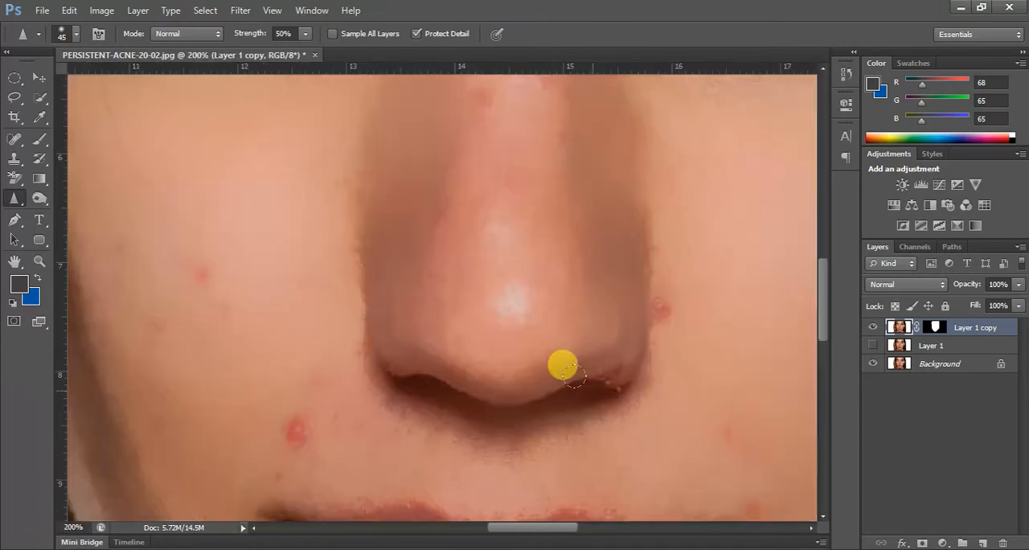
right_click(17, 203)
click(72, 196)
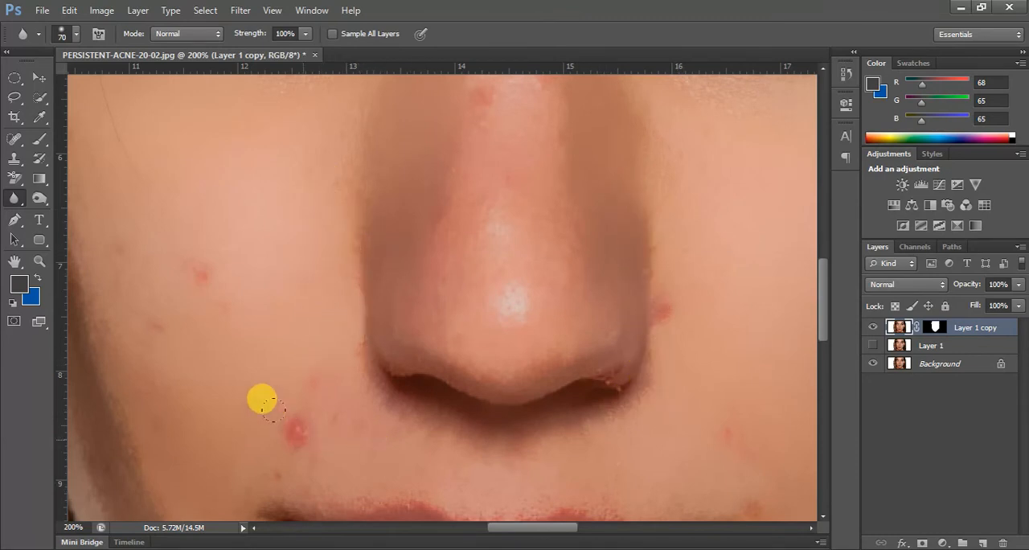
drag(820, 308, 823, 248)
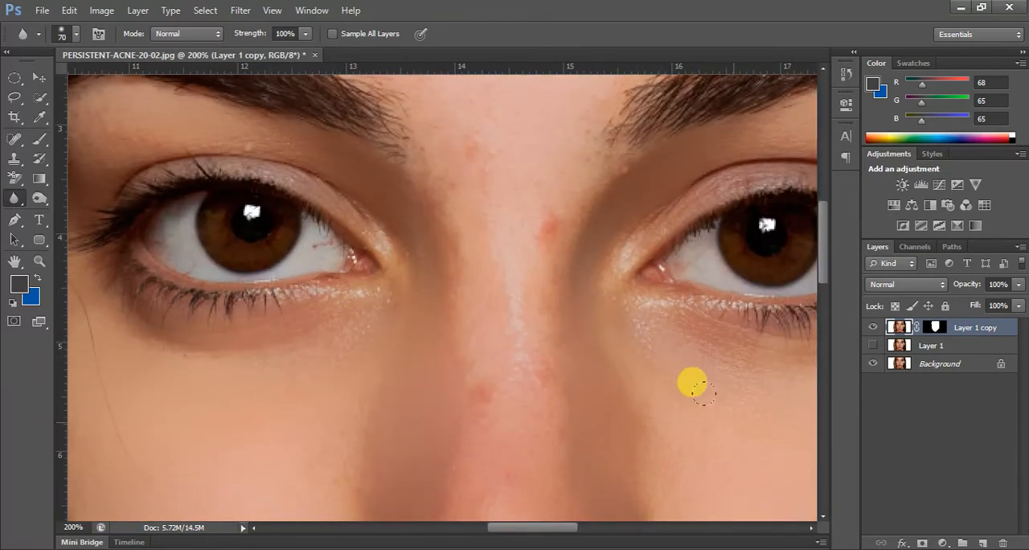
key(ctrl+minus)
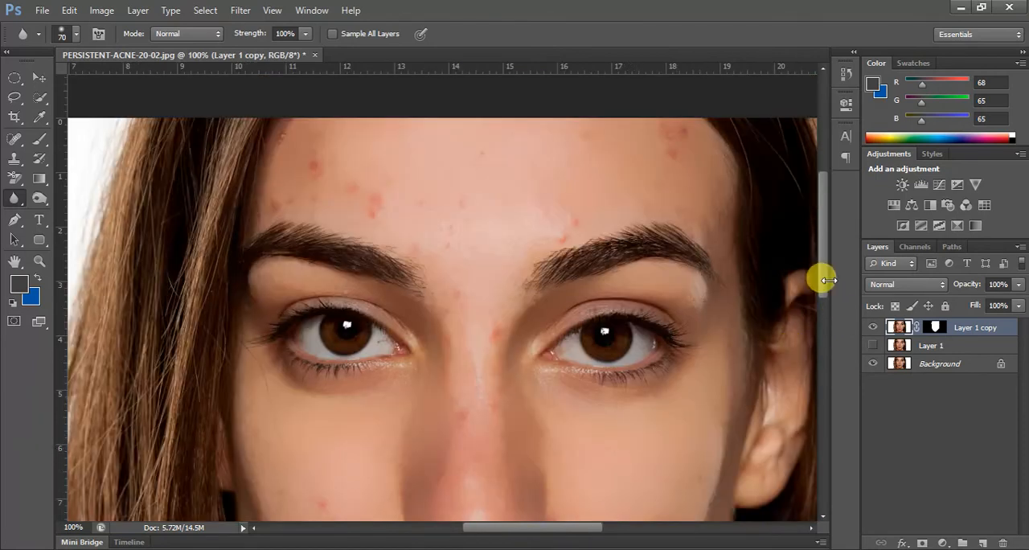
mouse_move(827, 275)
mouse_down()
mouse_move(827, 316)
mouse_move(822, 276)
mouse_up()
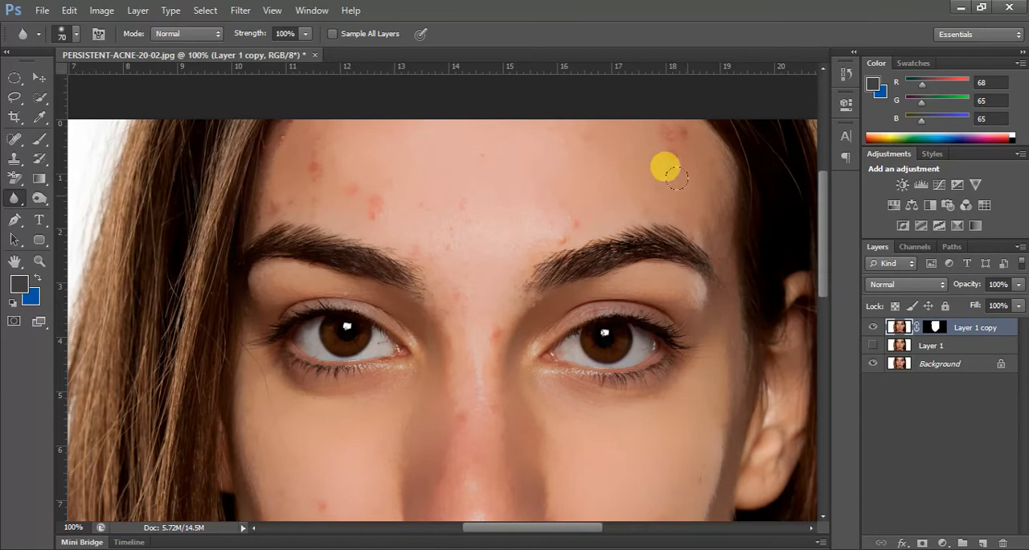
- Remove the acne spots on the forehead using the content-aware Spot Healing Brush at size 45
click(12, 139)
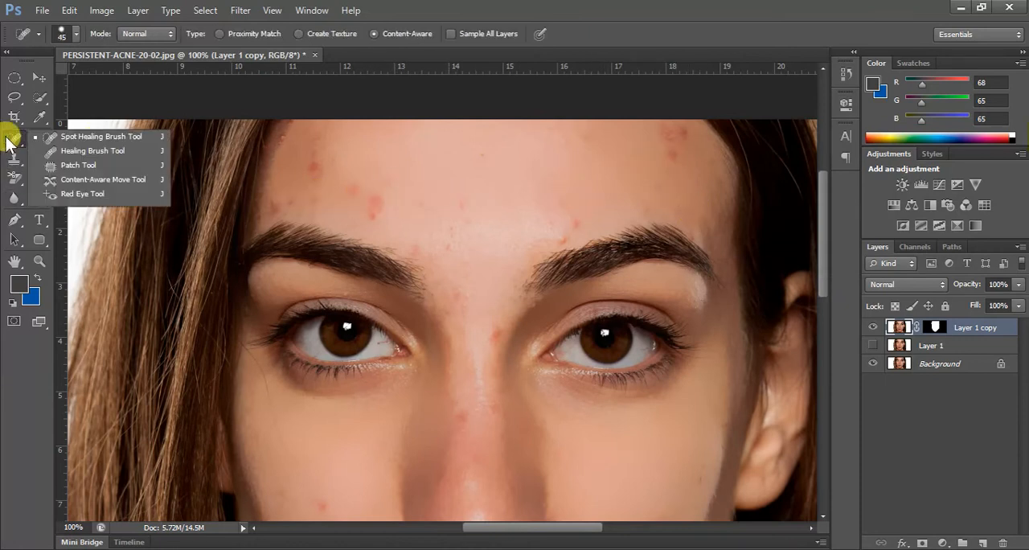
click(102, 137)
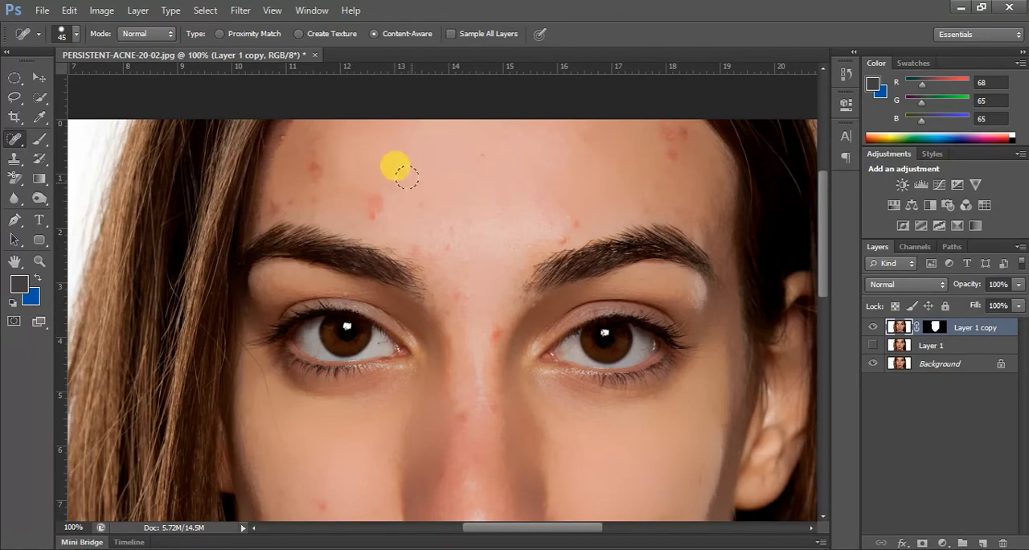
click(378, 195)
click(373, 210)
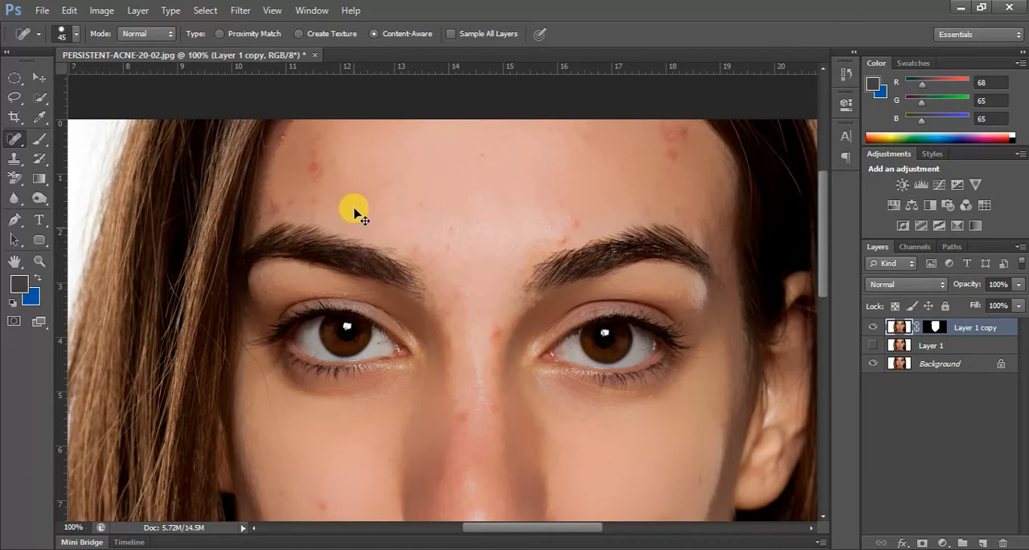
click(316, 165)
click(451, 230)
click(674, 162)
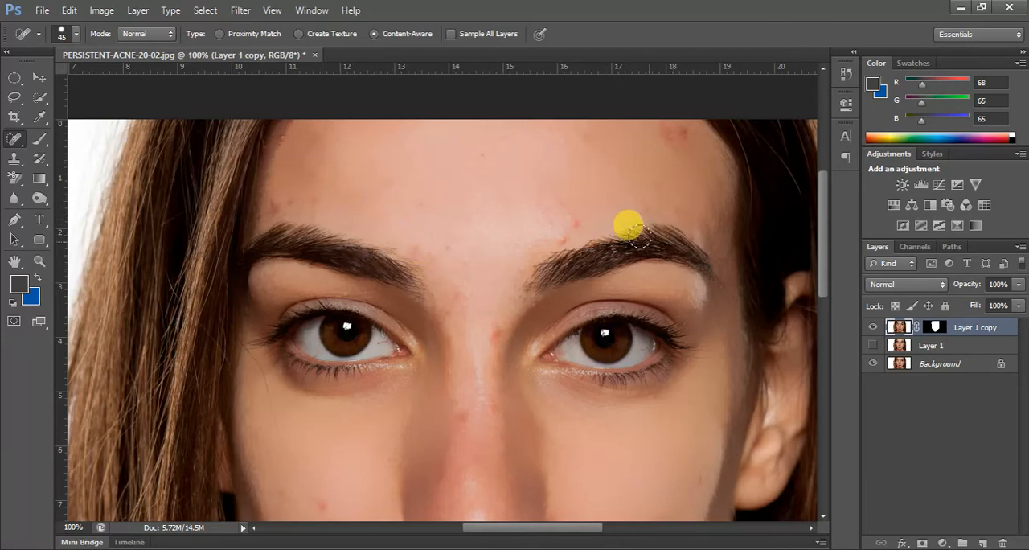
- Heal the blemishes on the cheek and beside the mouth with the Spot Healing Brush
scroll(609, 259, down, 5)
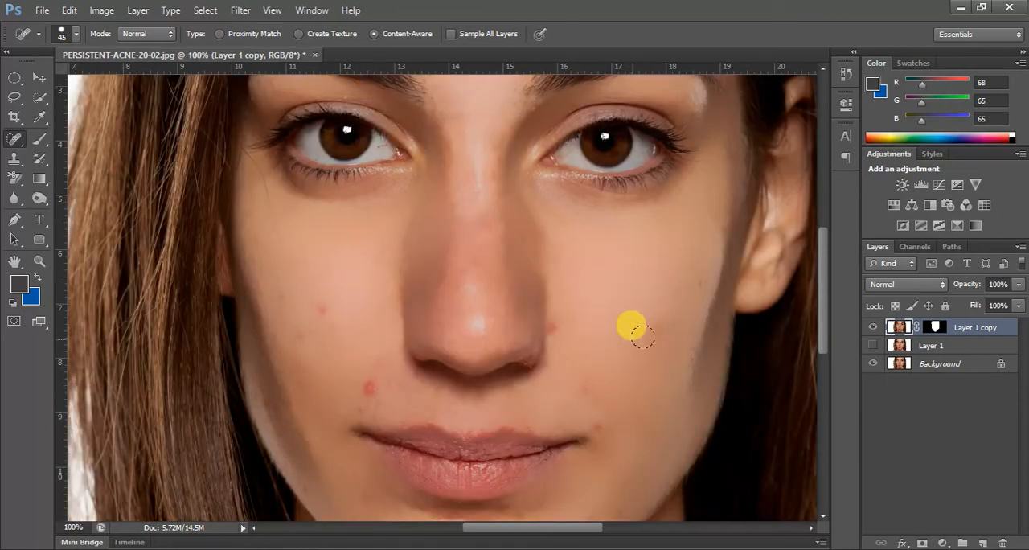
click(323, 304)
click(289, 297)
click(320, 336)
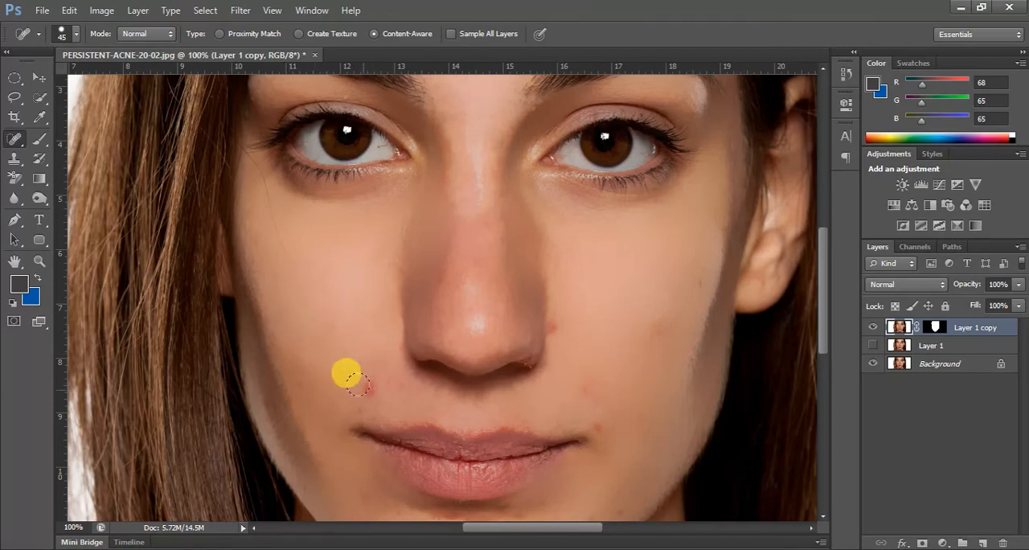
click(358, 377)
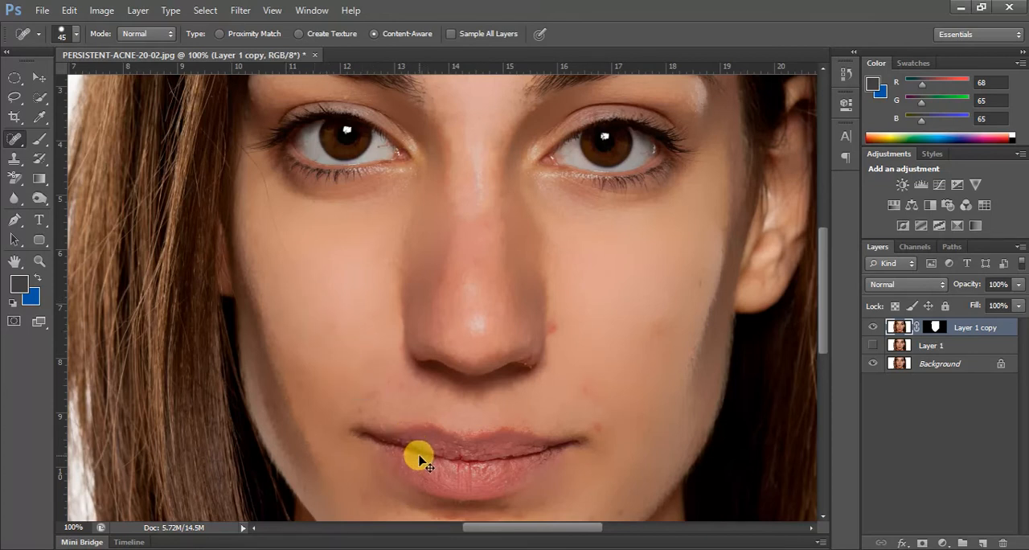
- Reduce the Spot Healing Brush to size 25 and heal the blemishes on the chin
scroll(419, 459, down, 3)
key(bracketleft)
key(bracketleft)
click(467, 444)
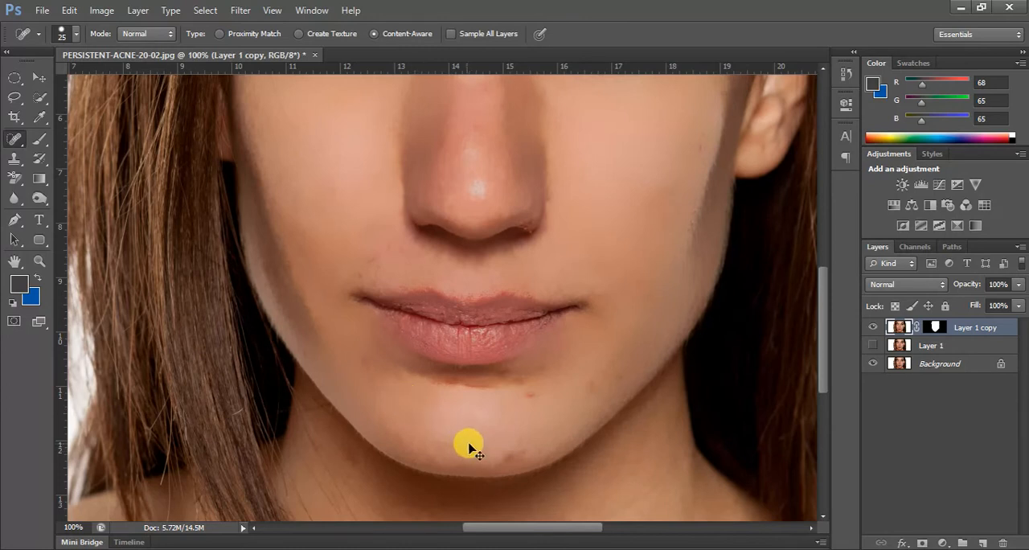
- Heal the remaining spots below the lower lip and along the jaw with the Spot Healing Brush
click(536, 398)
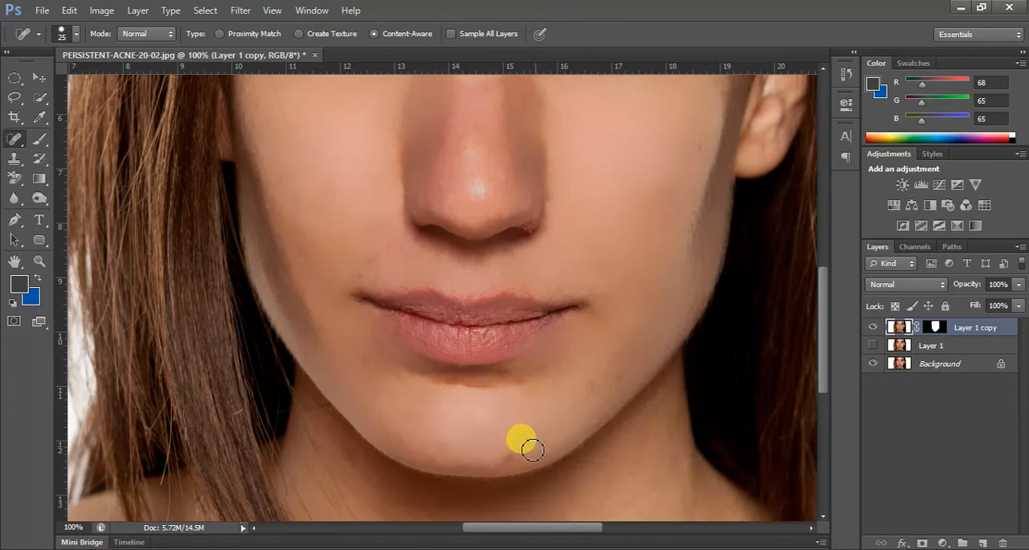
click(590, 383)
click(620, 374)
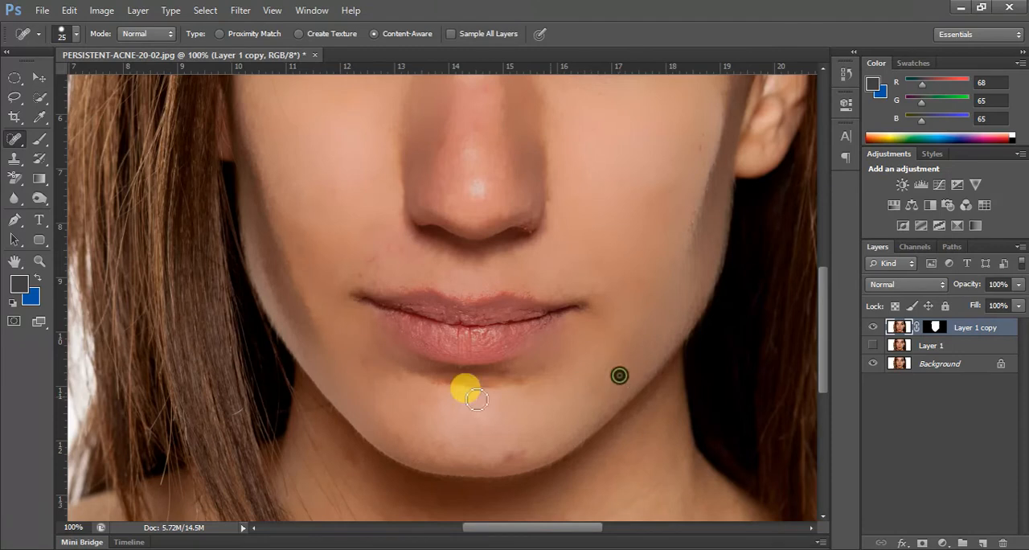
- Heal the blemishes on the skin between the nose and the corner of the mouth
click(367, 257)
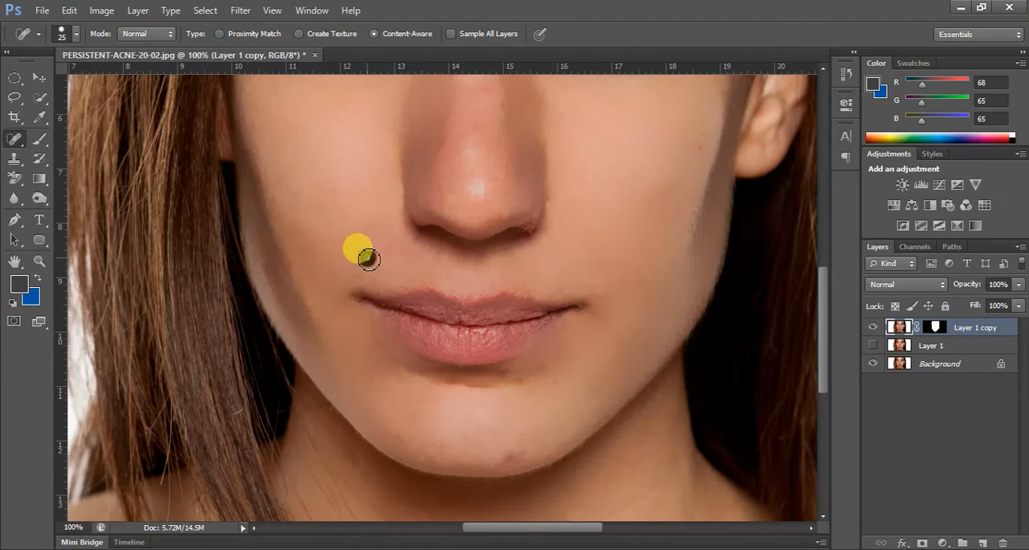
click(384, 247)
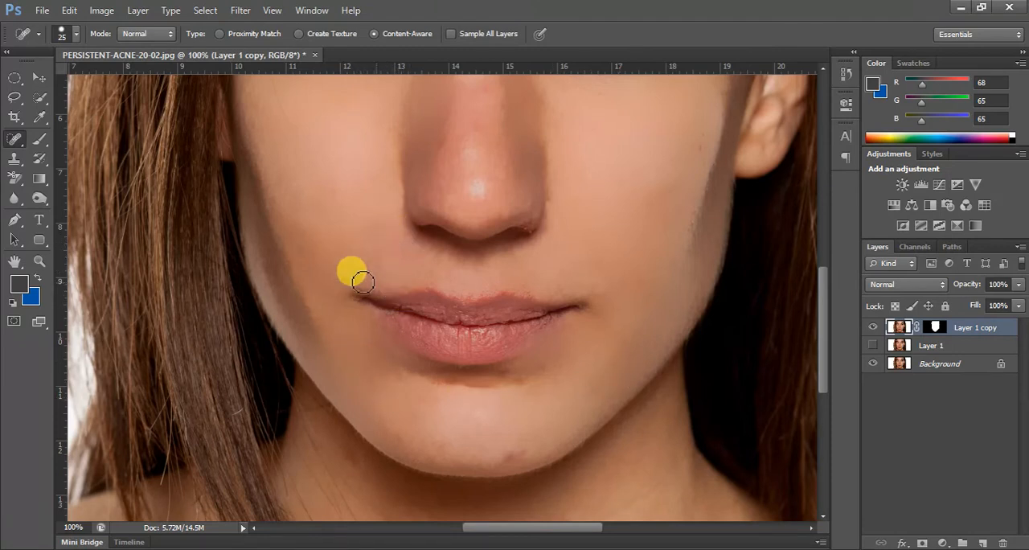
click(376, 252)
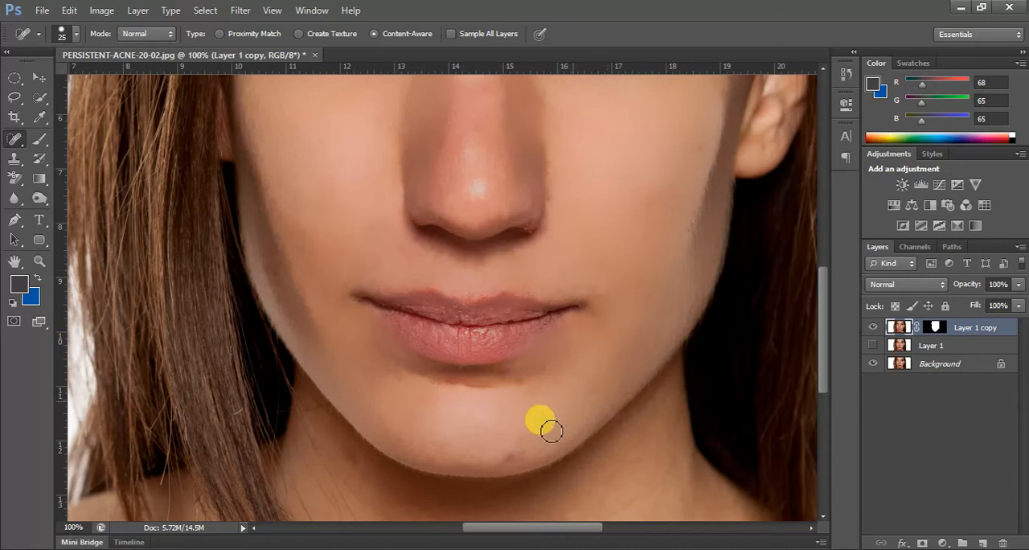
- Heal the remaining marks on the lower chin and between the eyebrows
click(527, 444)
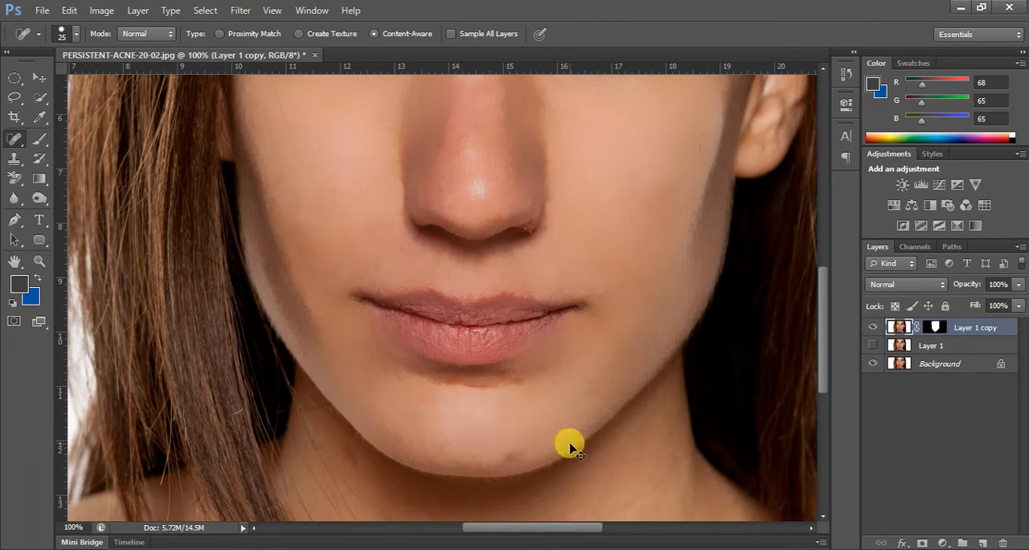
key(ctrl+0)
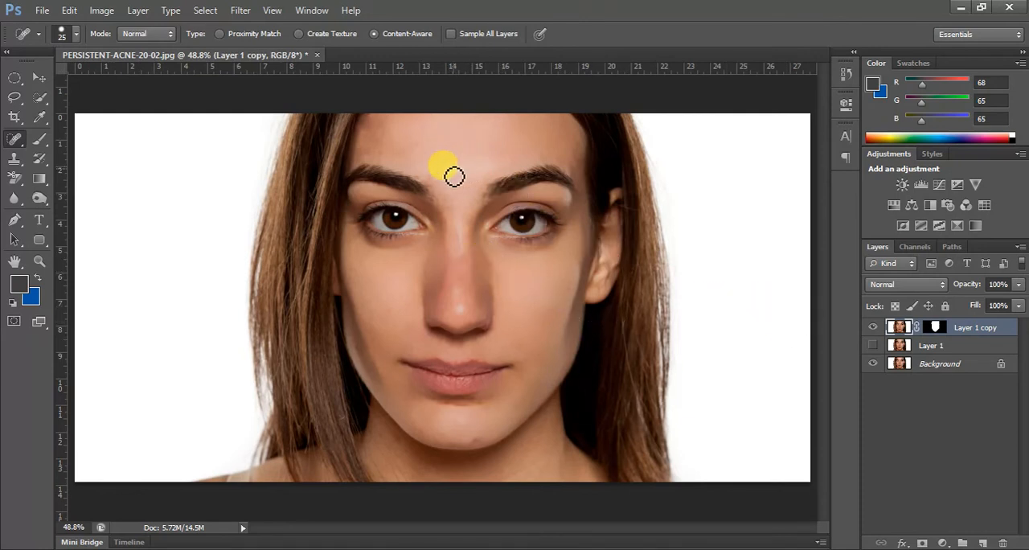
click(429, 176)
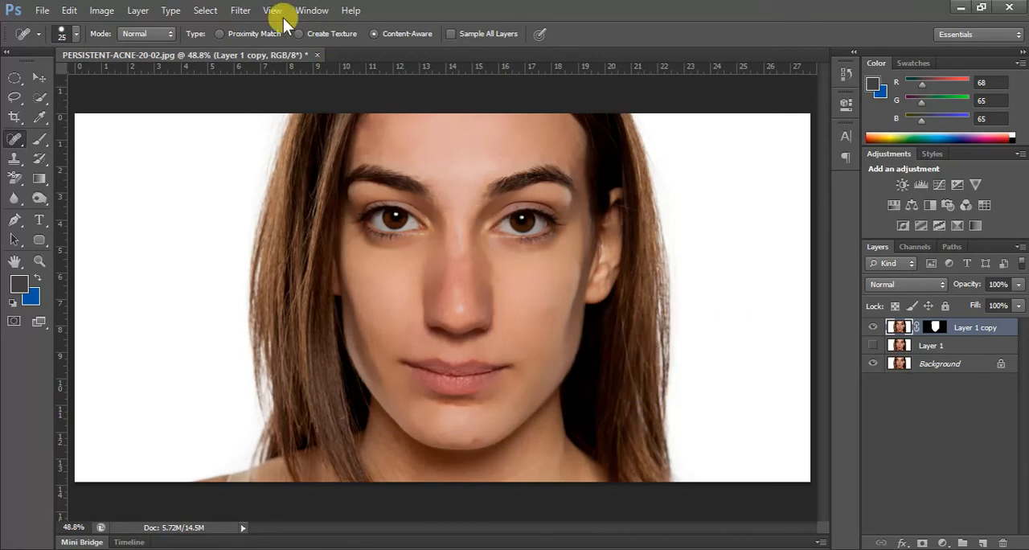
- Add 1.5% monochromatic Gaussian noise to Layer 1 copy to restore skin texture
click(239, 11)
mouse_move(375, 193)
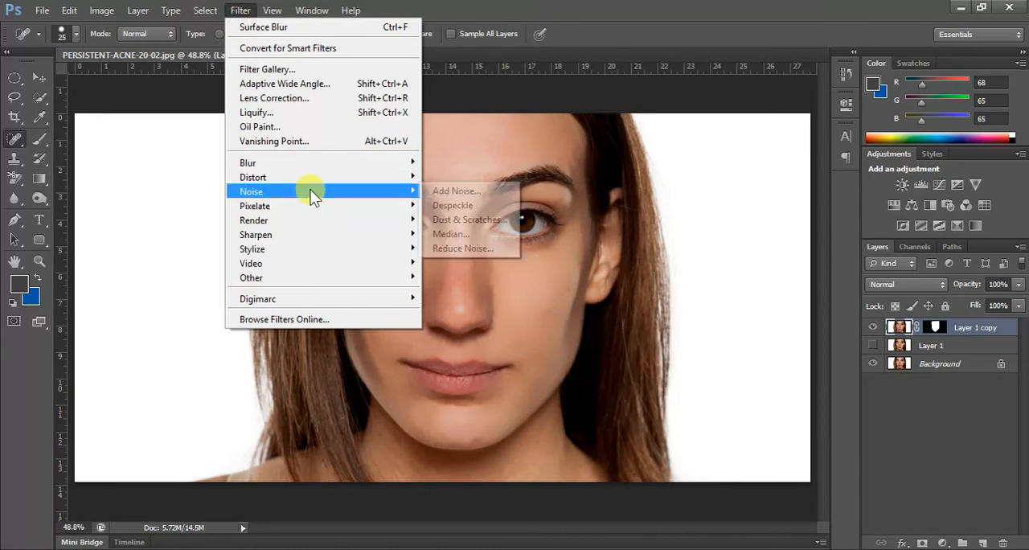
click(450, 191)
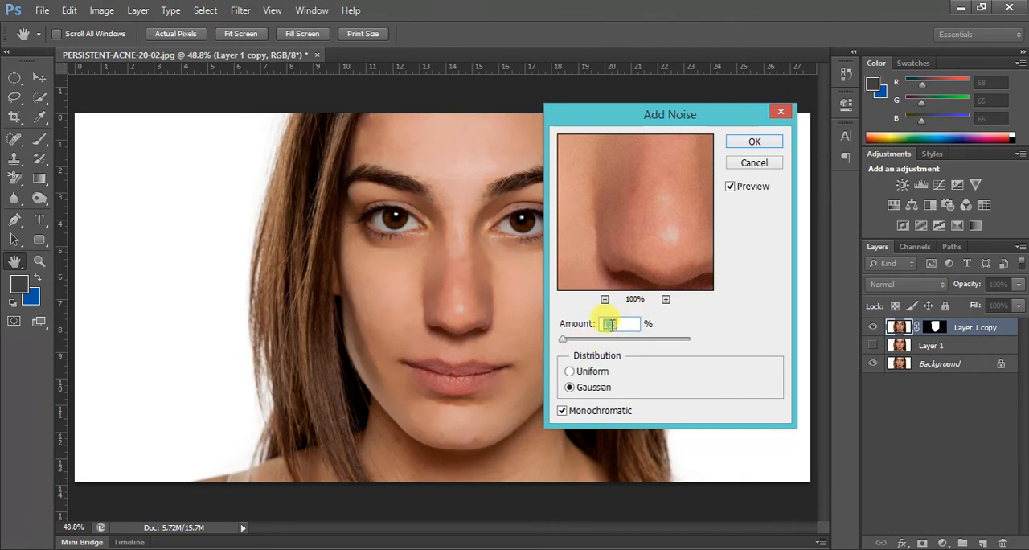
click(570, 387)
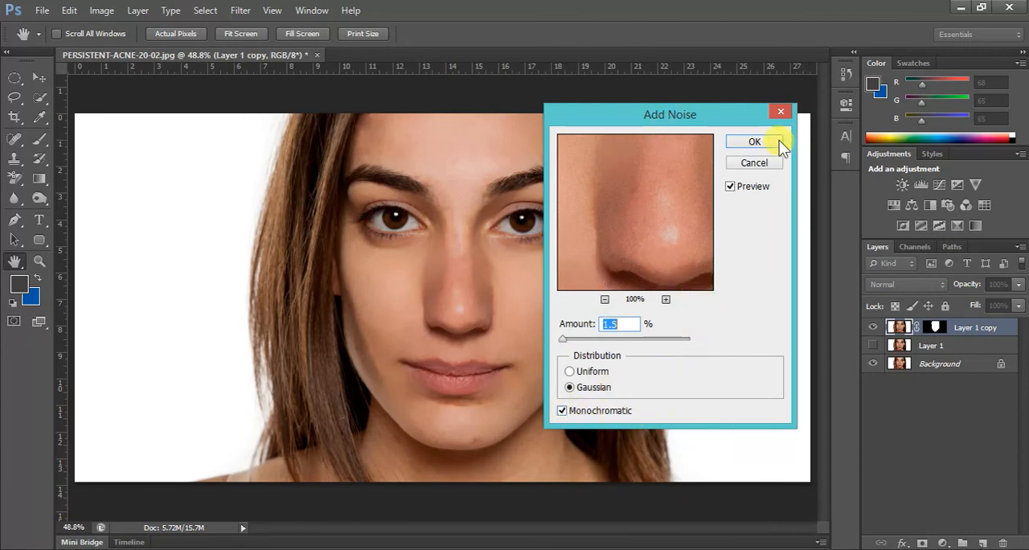
click(754, 142)
key(j)
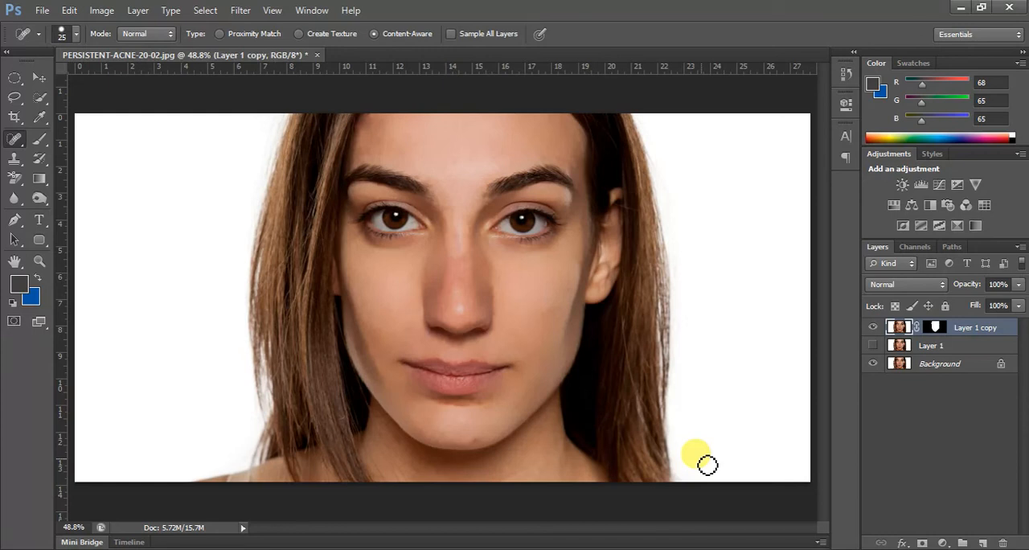
- Hide Layer 1 copy to compare the retouched face with the original portrait
click(874, 328)
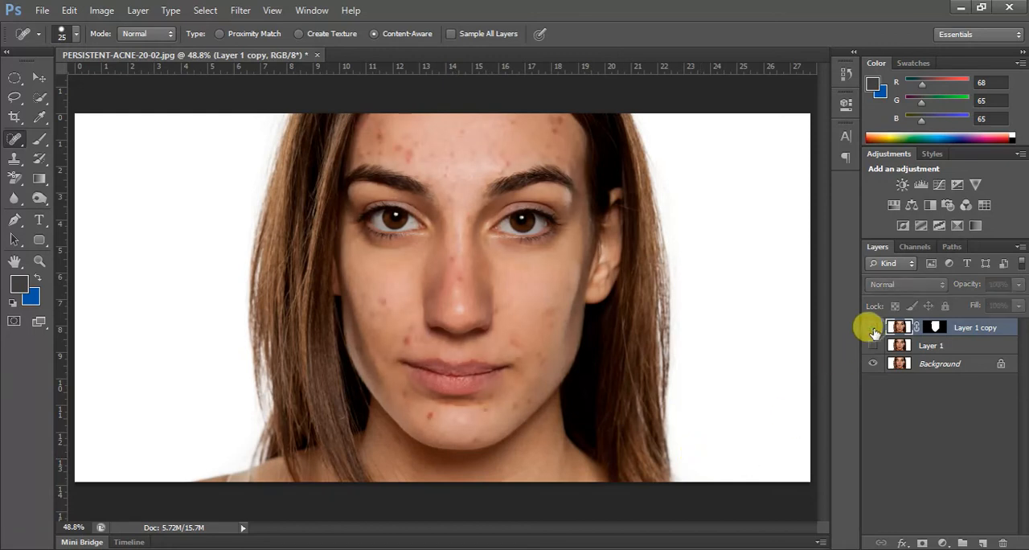